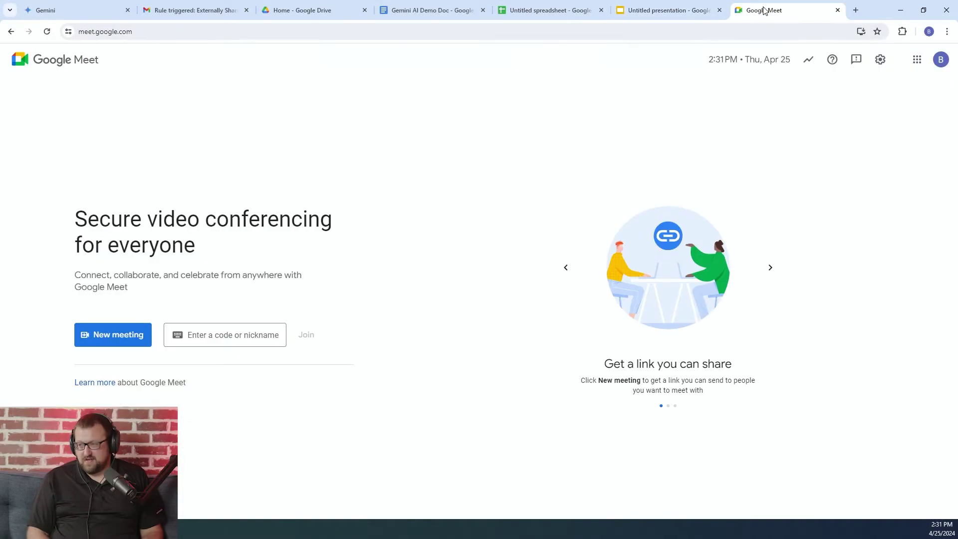
# Enlarge the Google Meet page with the browser zoom to one level above 150%.
pyautogui.click(948, 32)
pyautogui.click(920, 226)
pyautogui.click(920, 226)
pyautogui.click(920, 225)
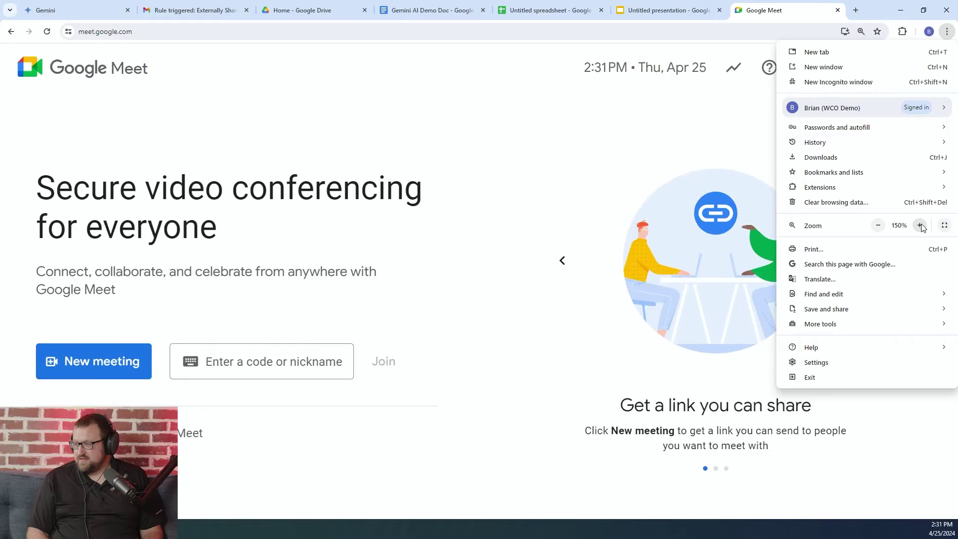
pyautogui.click(920, 226)
pyautogui.click(515, 198)
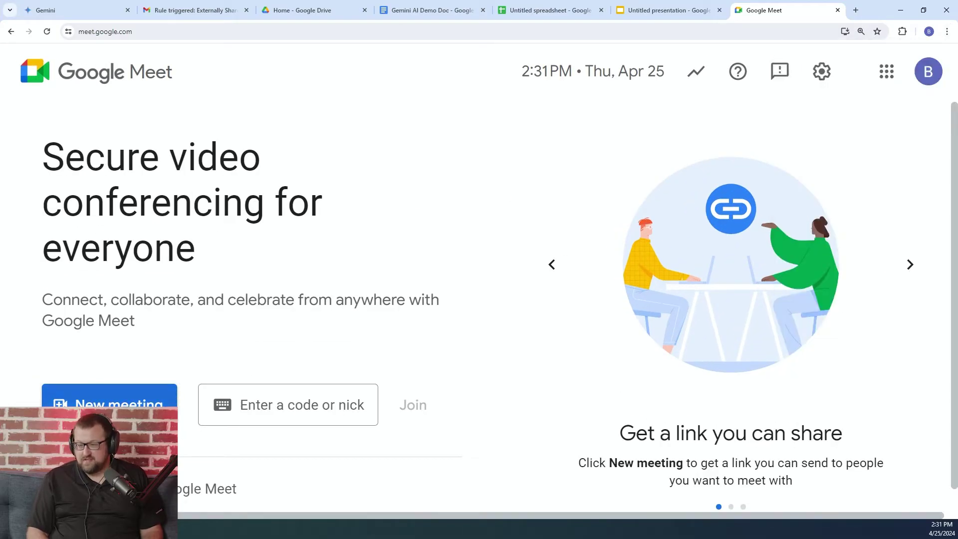
# Start an instant meeting with the camera turned off, dismissing the joining info and the microphone notice.
pyautogui.click(125, 403)
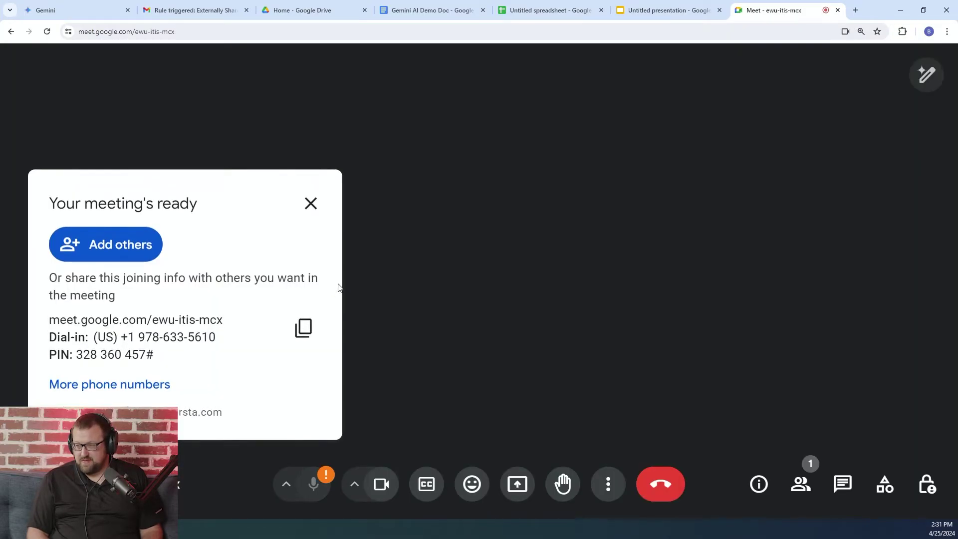
pyautogui.click(310, 203)
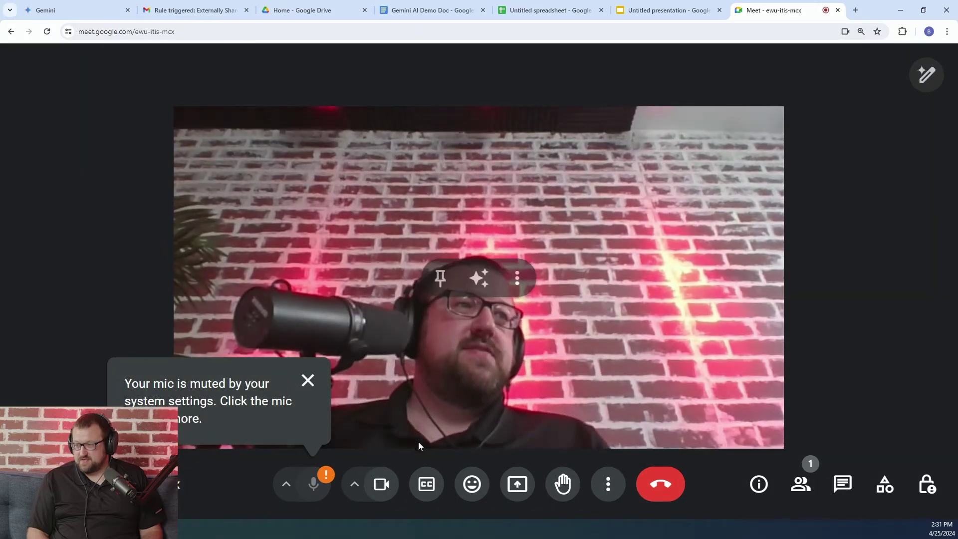
pyautogui.click(383, 484)
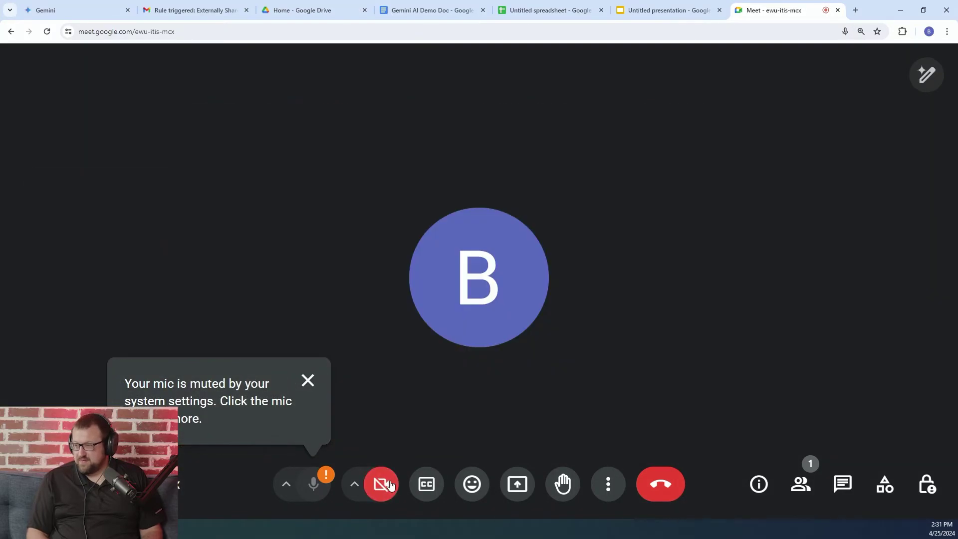
pyautogui.click(310, 380)
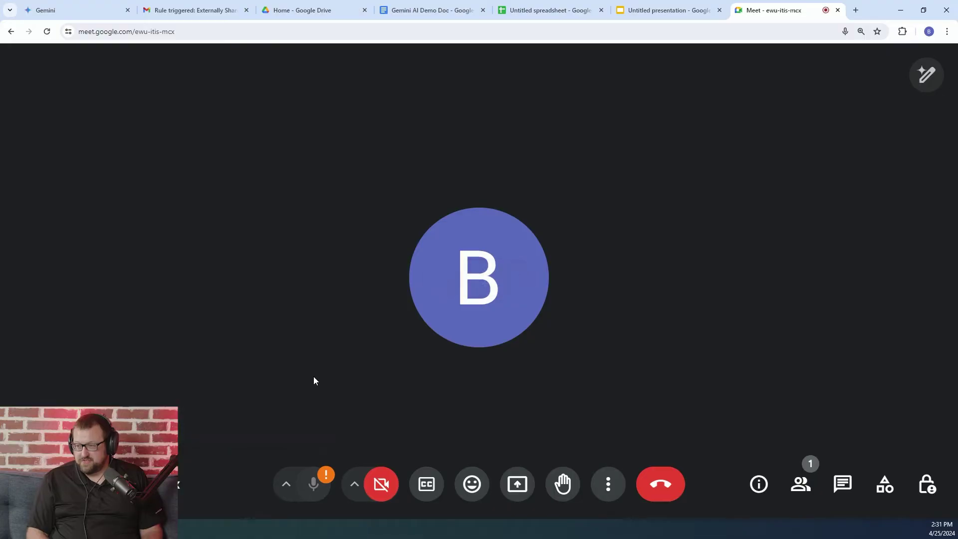
# Start automatic note-taking for the meeting with the Take notes for me feature.
pyautogui.click(927, 80)
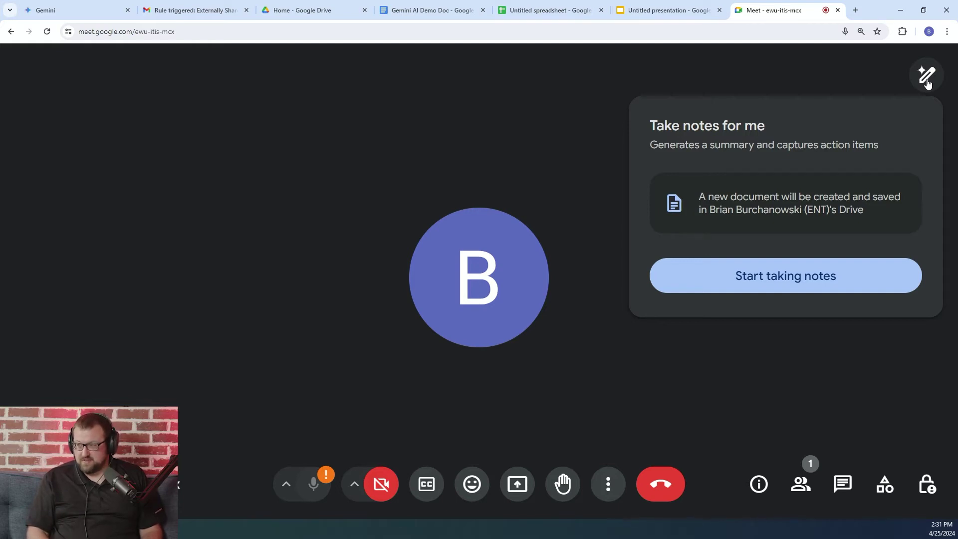
pyautogui.click(925, 83)
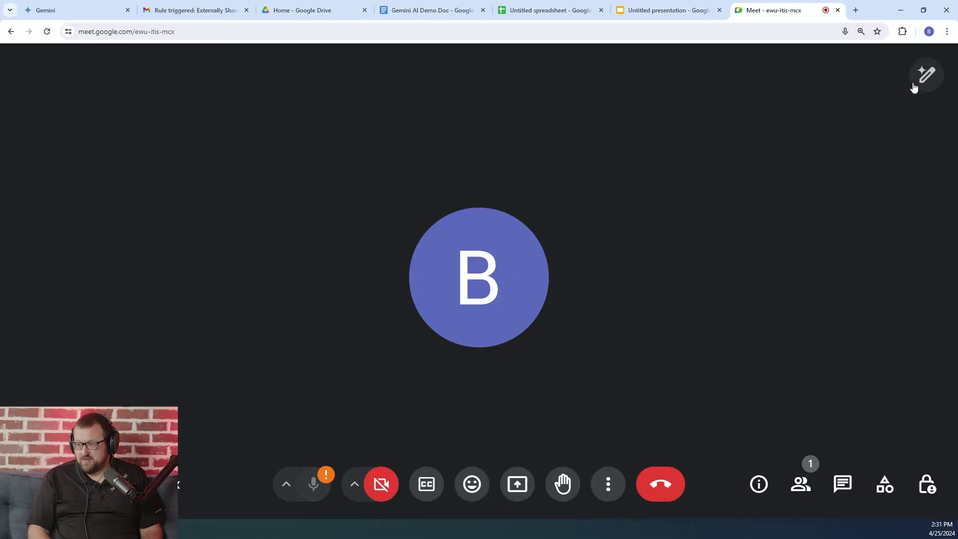
pyautogui.click(917, 91)
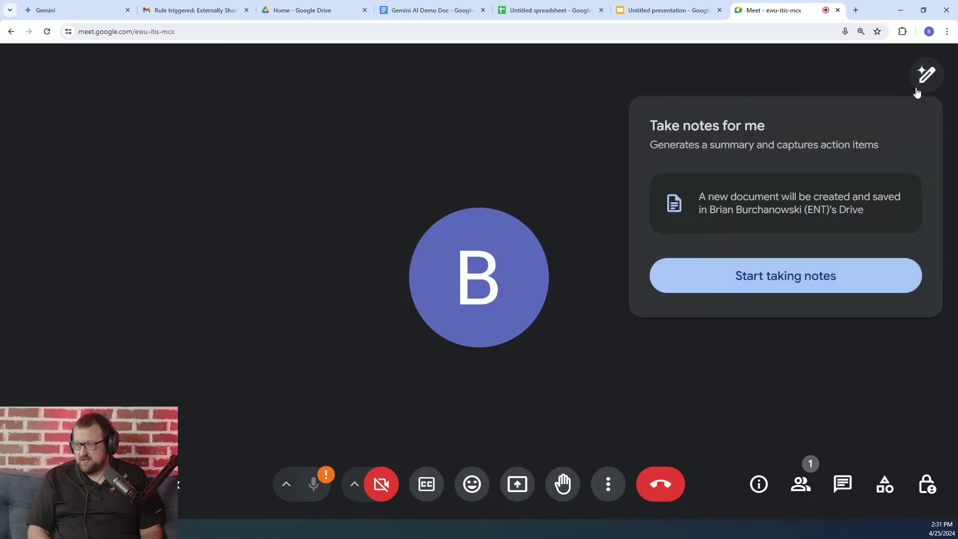
pyautogui.click(834, 275)
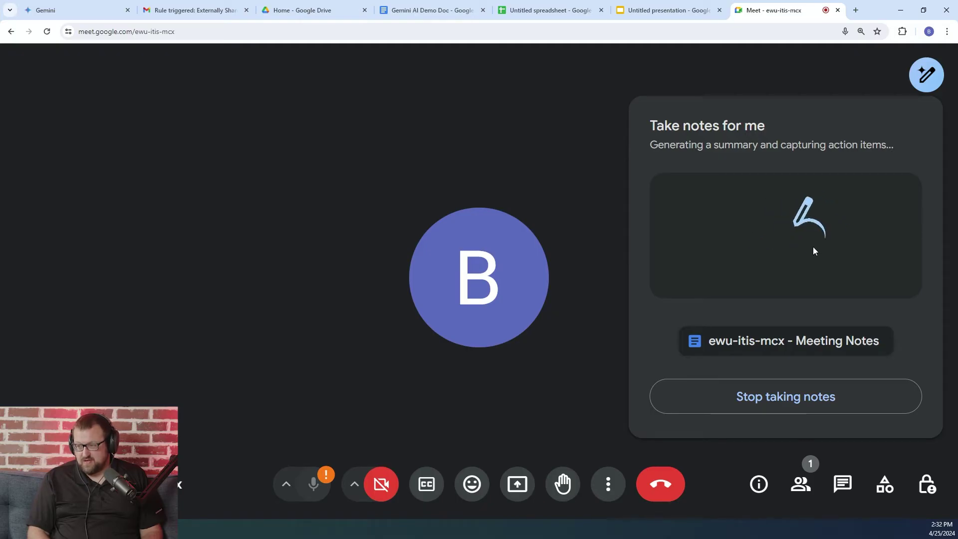
# Examine the linked Meeting Notes document's recap, notes and action items sections, return to the meeting and close the note-taking details.
pyautogui.click(763, 344)
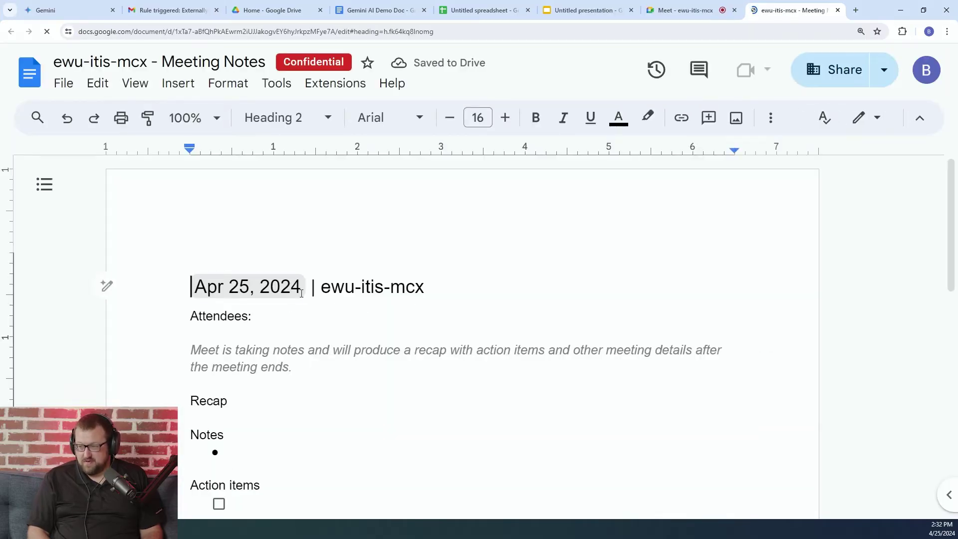
pyautogui.scroll(-1, 339, 323)
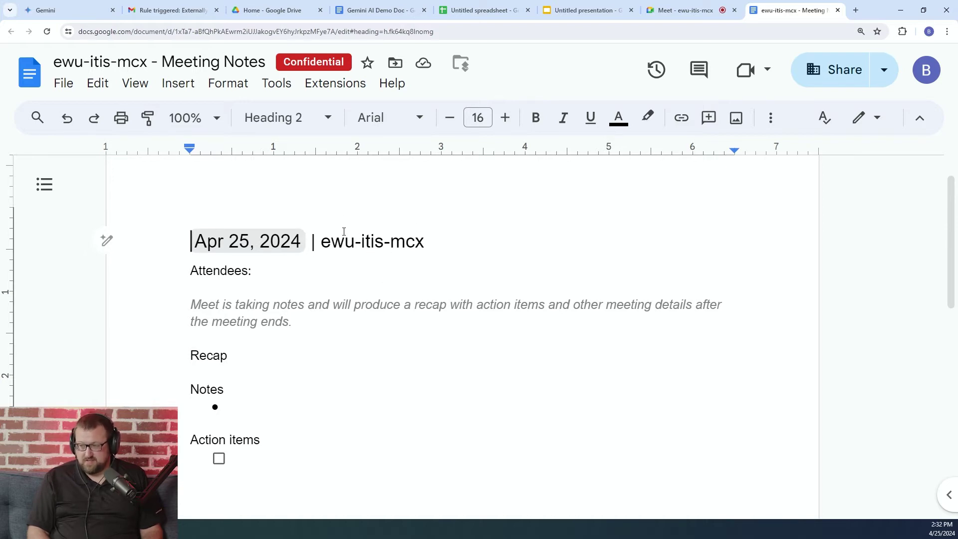
pyautogui.scroll(-1, 271, 316)
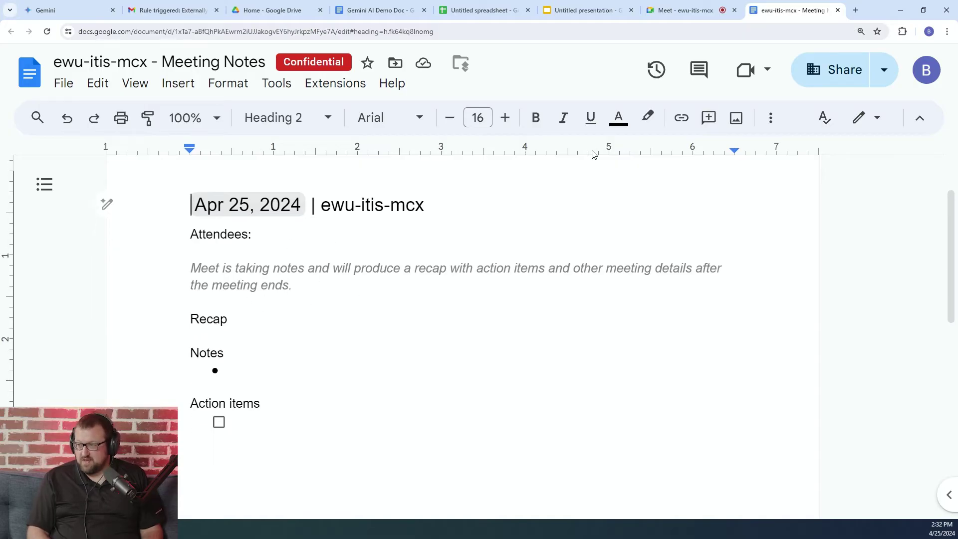
pyautogui.click(705, 9)
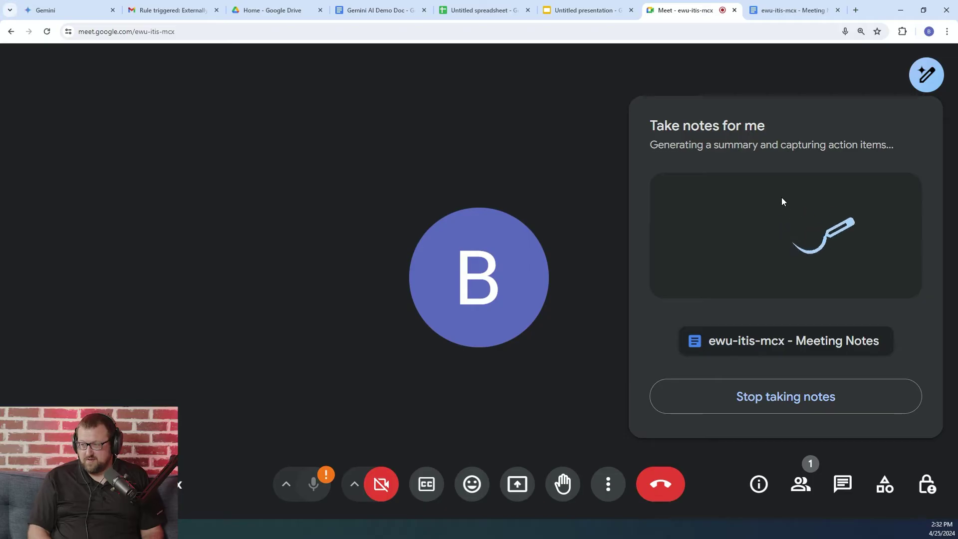
pyautogui.click(796, 15)
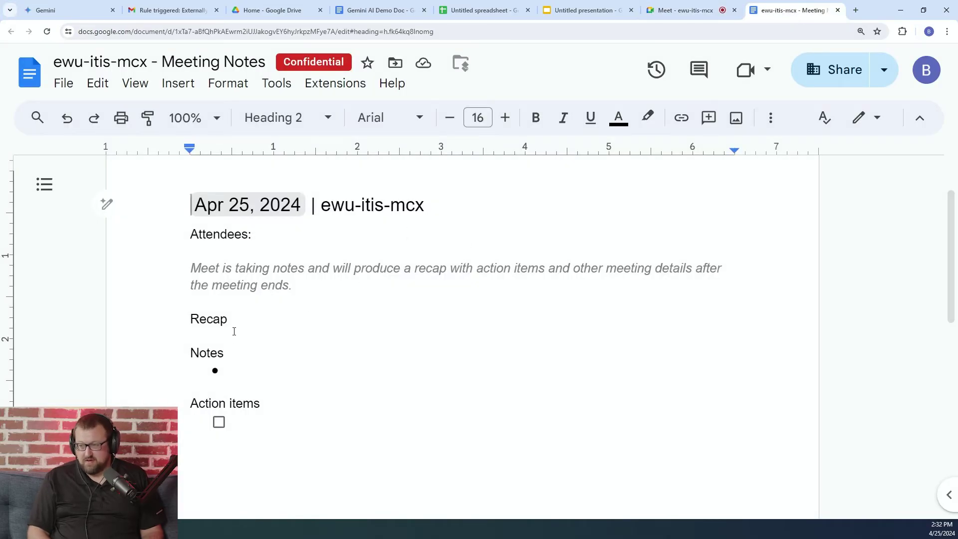
pyautogui.click(693, 15)
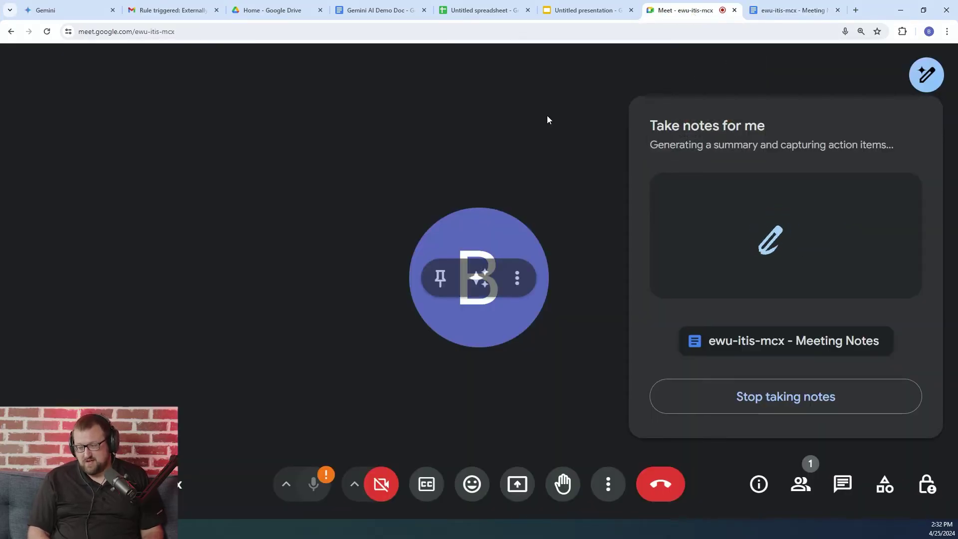
pyautogui.click(874, 85)
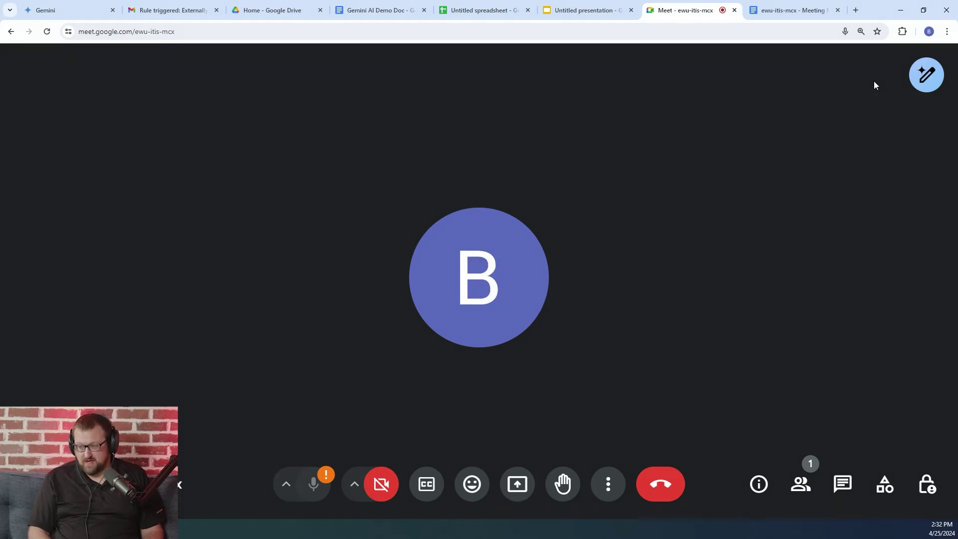
# Review the generative backgrounds and the appearance options such as Studio look in the video effects, and close the effects.
pyautogui.moveTo(607, 263)
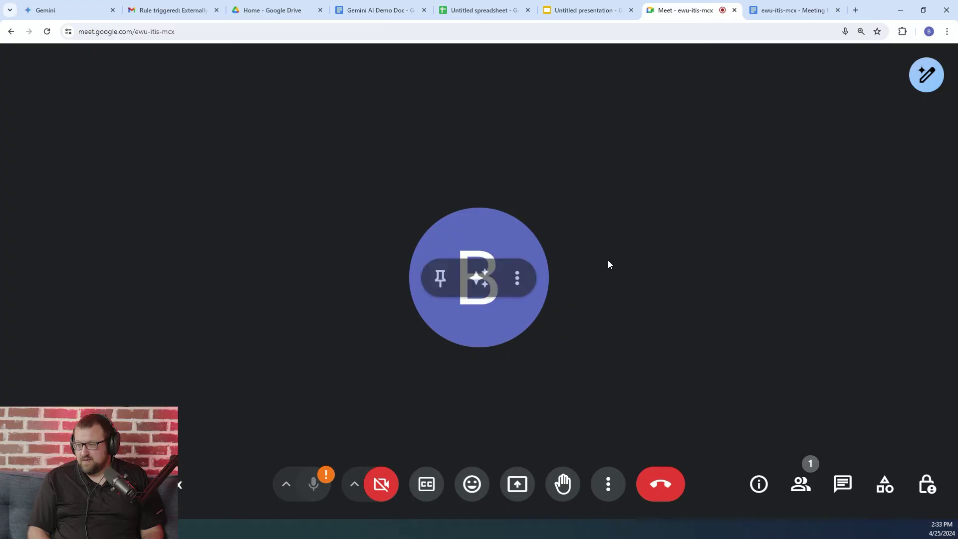
pyautogui.click(478, 279)
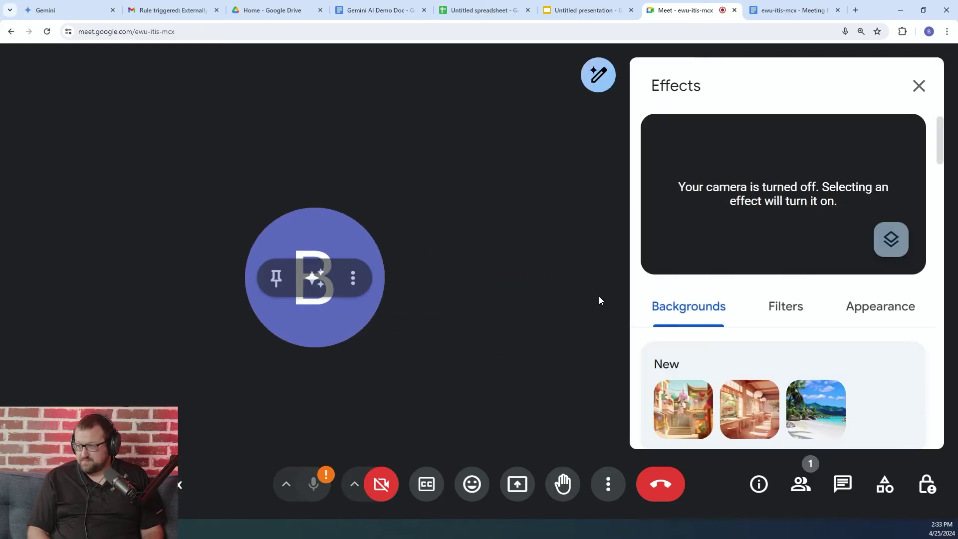
pyautogui.scroll(-4, 827, 351)
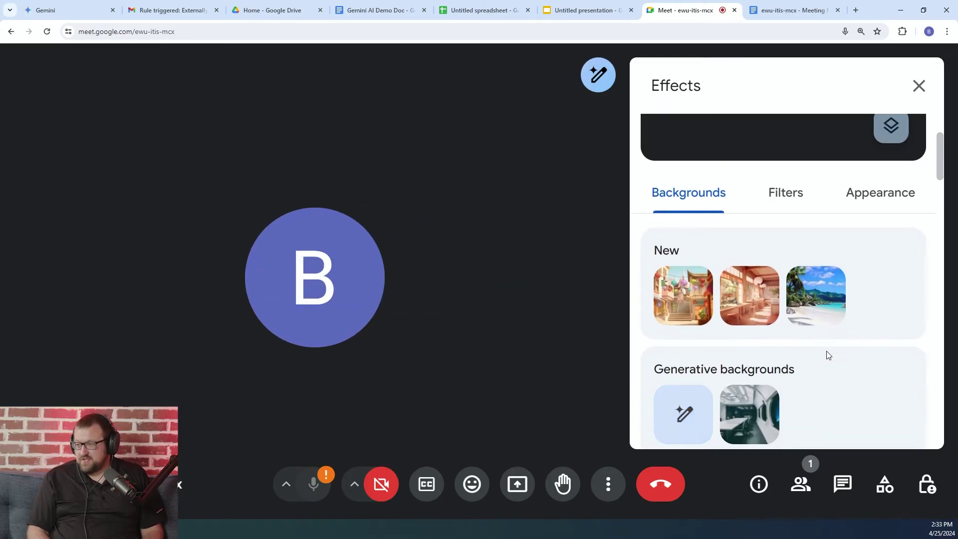
pyautogui.click(765, 344)
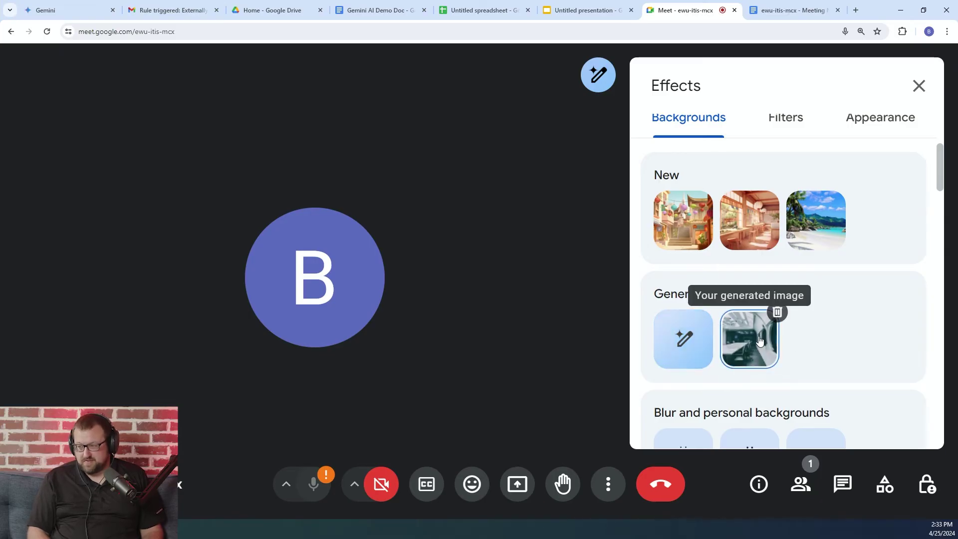
pyautogui.click(904, 121)
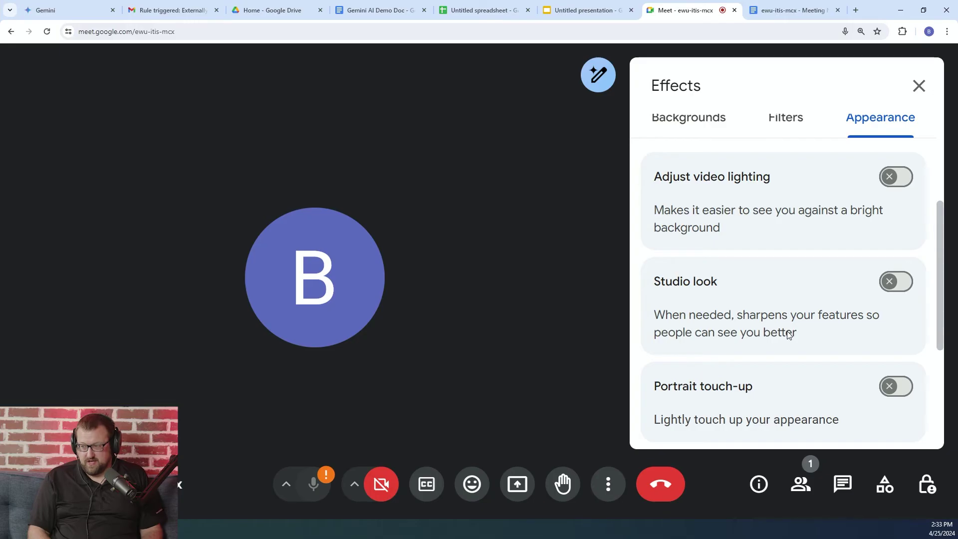
pyautogui.moveTo(442, 341)
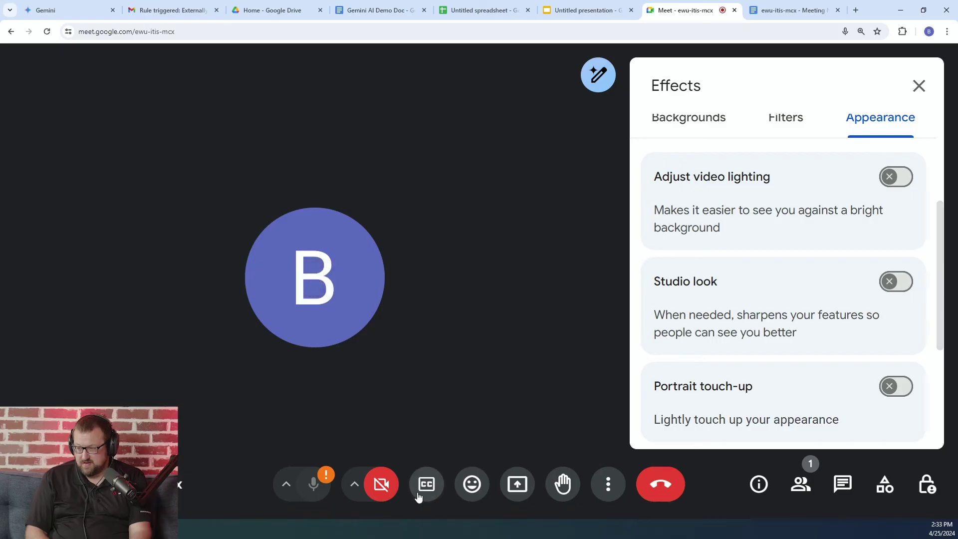
pyautogui.click(919, 86)
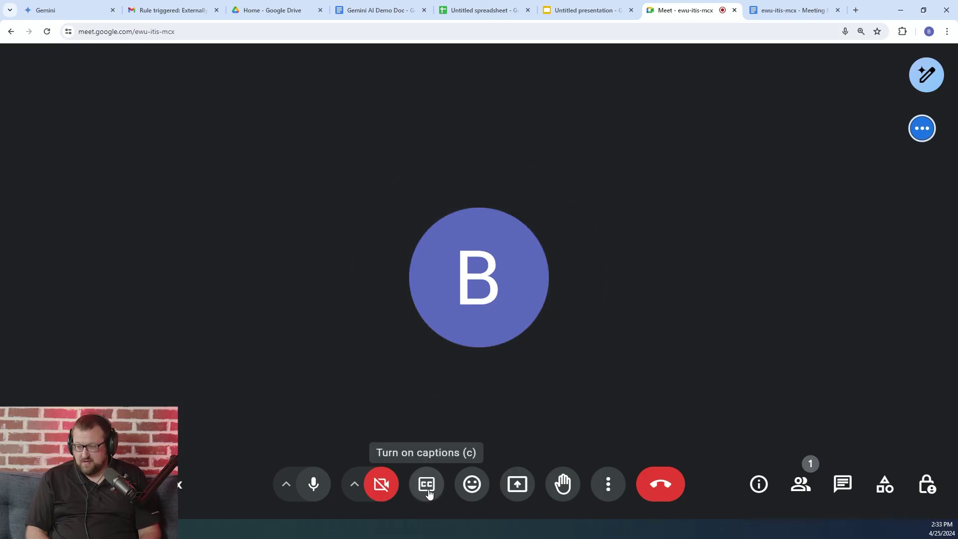
# Turn on meeting captions in English and enable translated captions in the caption settings.
pyautogui.click(428, 493)
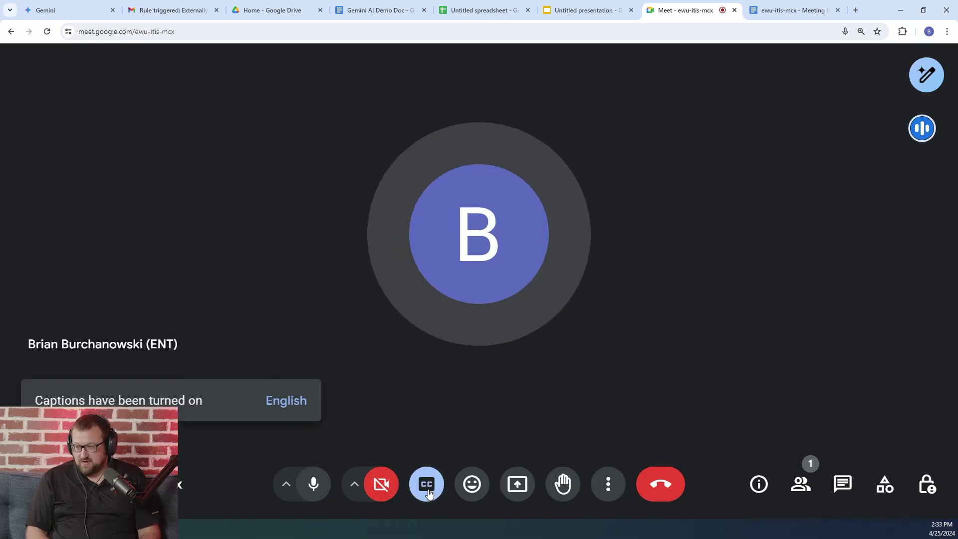
pyautogui.click(298, 403)
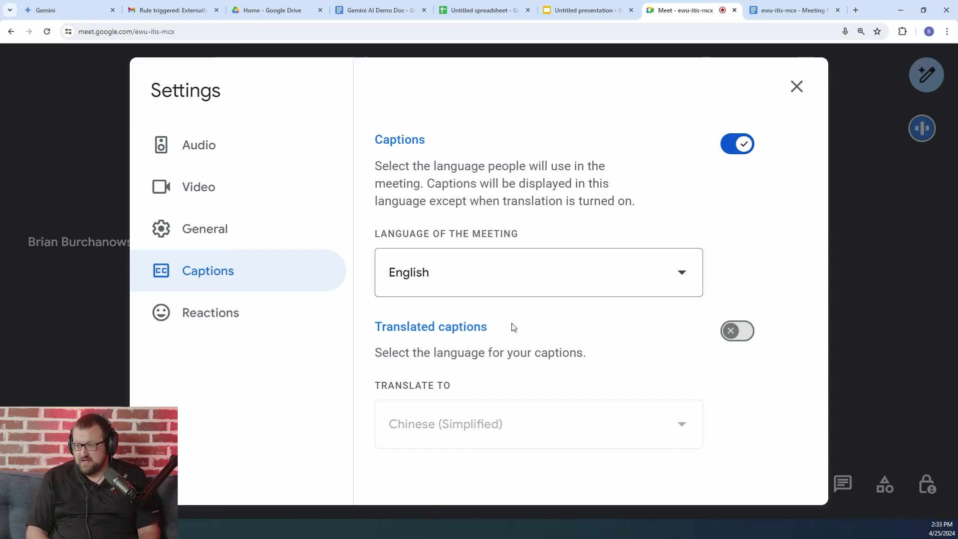
pyautogui.click(731, 331)
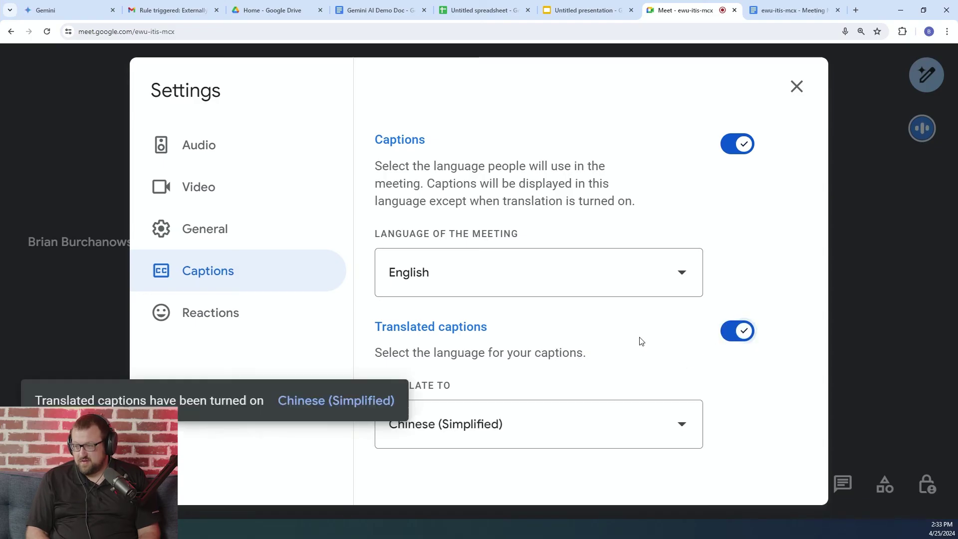
# Set the caption translation language to Spanish and return to the meeting.
pyautogui.click(675, 425)
pyautogui.scroll(-3, 563, 279)
pyautogui.scroll(-4, 560, 278)
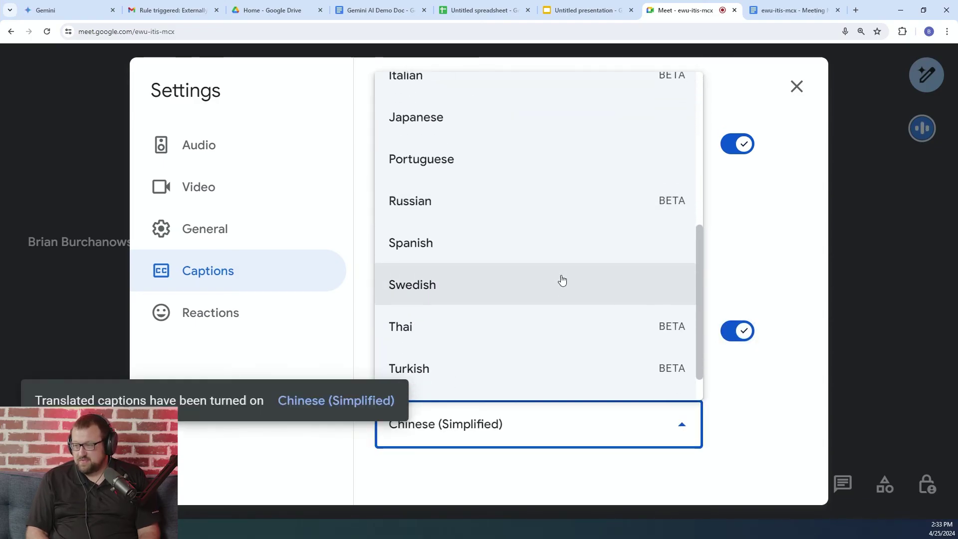
pyautogui.click(517, 246)
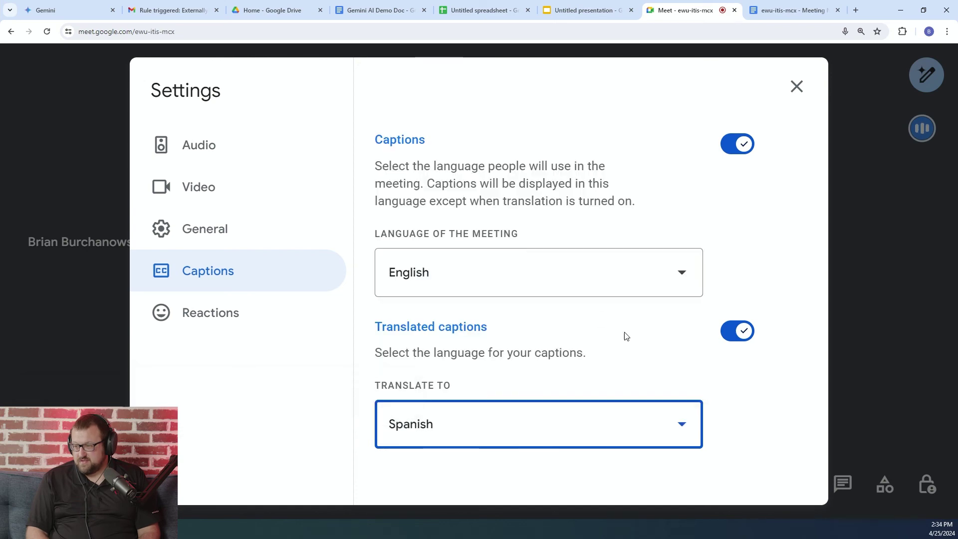
pyautogui.click(798, 89)
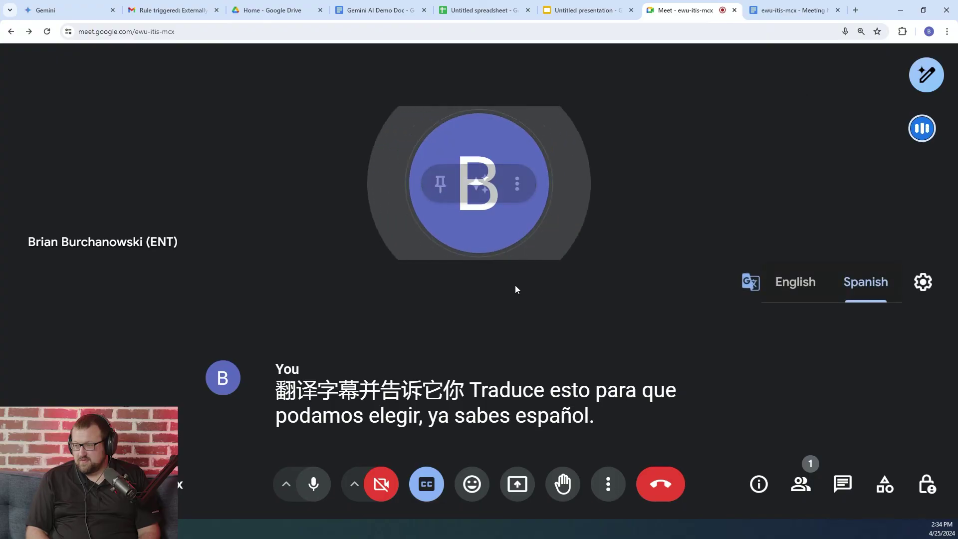